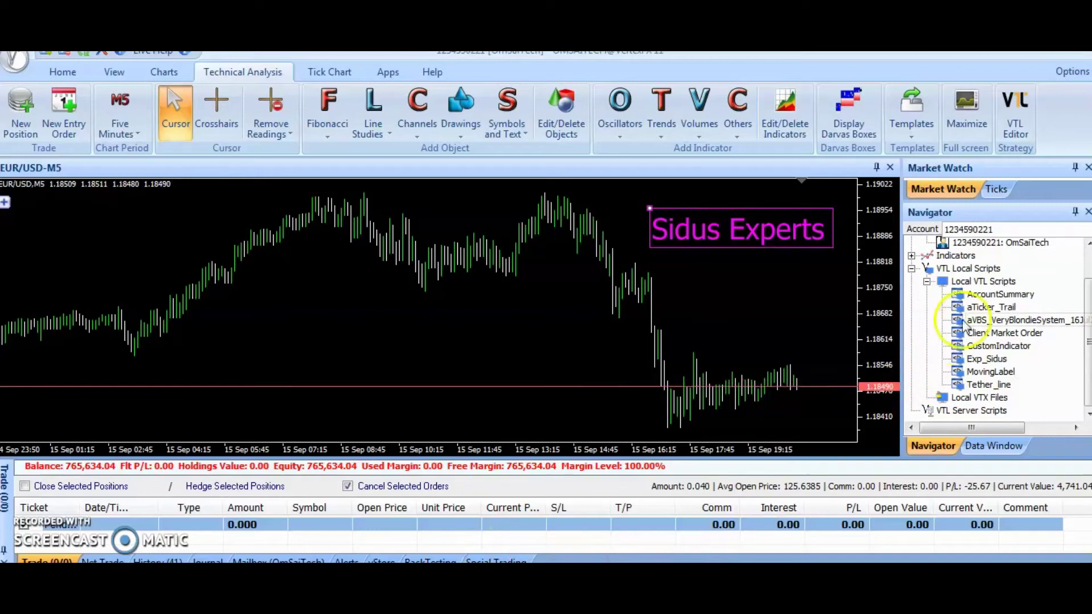
# Step: Attach the Exp_Sidus expert to the EUR/USD M5 chart, adding a moving average and RSI pane
pyautogui.click(1015, 243)
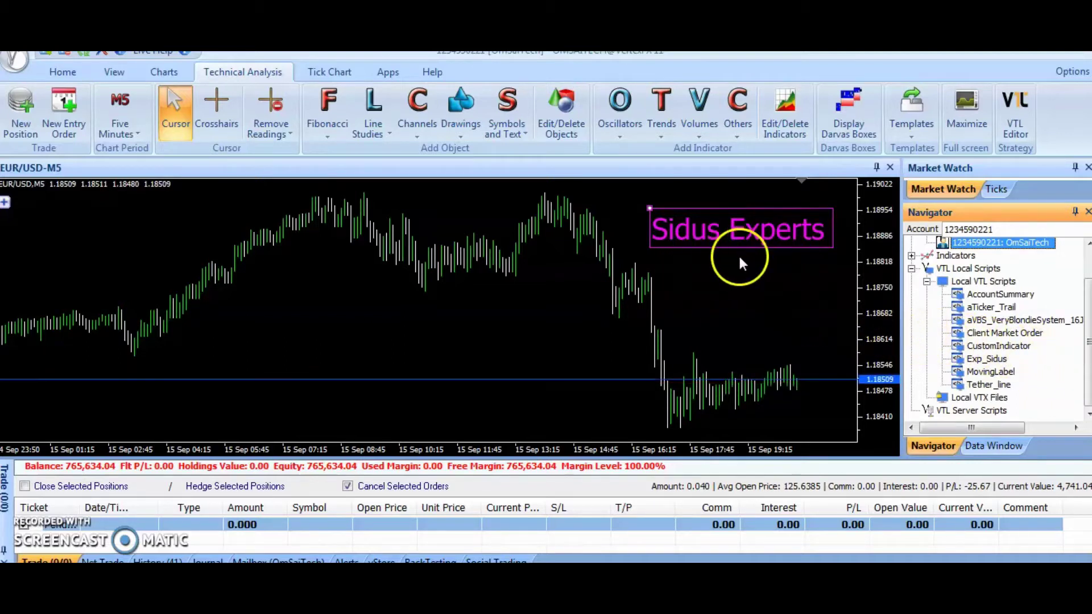
pyautogui.click(986, 358)
pyautogui.rightClick(986, 358)
pyautogui.click(1024, 385)
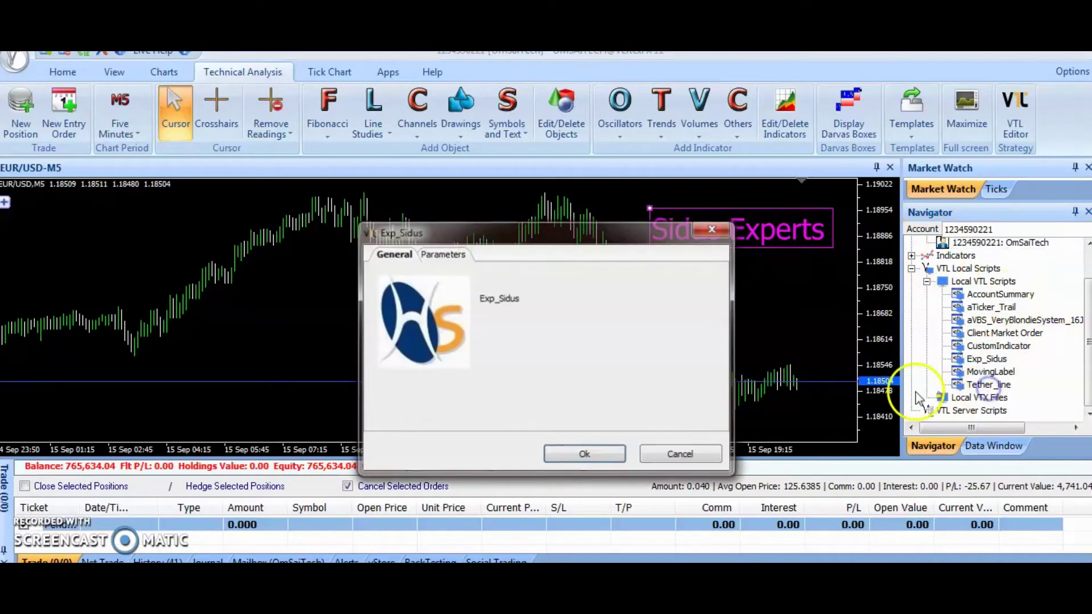
pyautogui.click(586, 455)
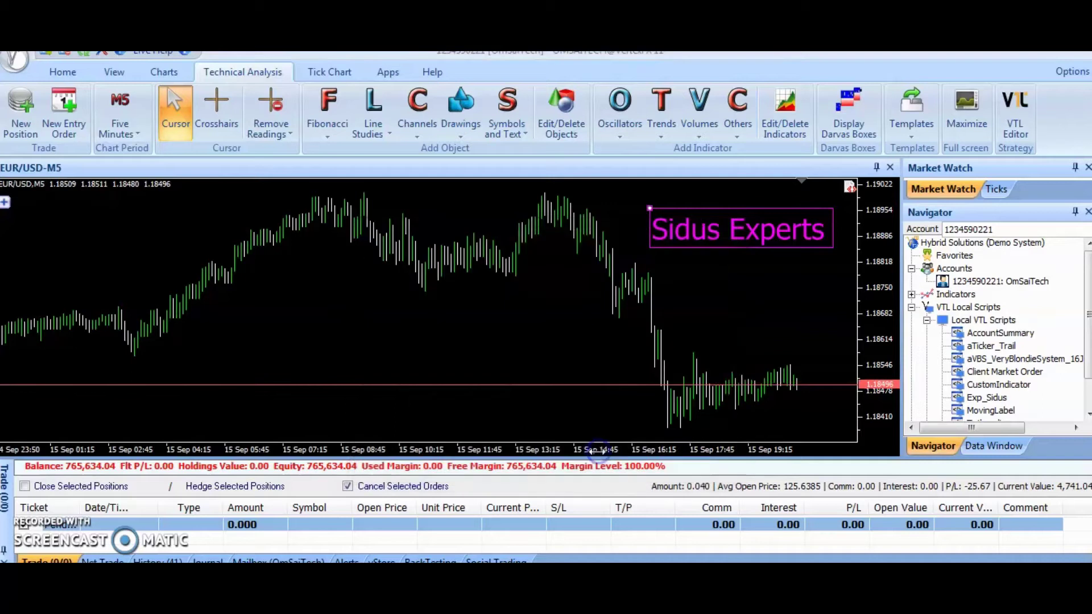
pyautogui.click(840, 279)
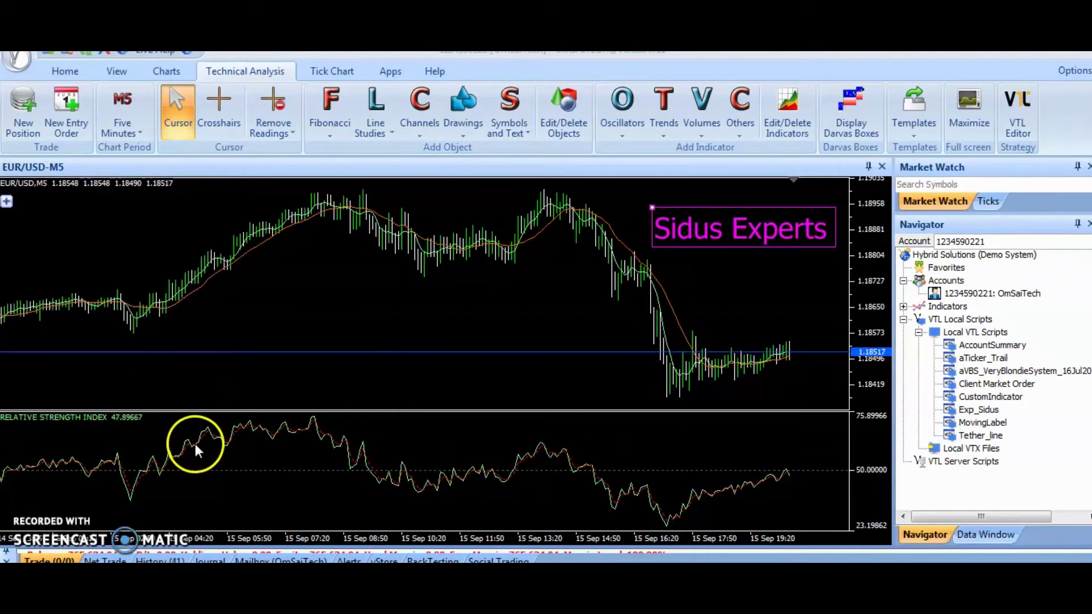
pyautogui.click(193, 444)
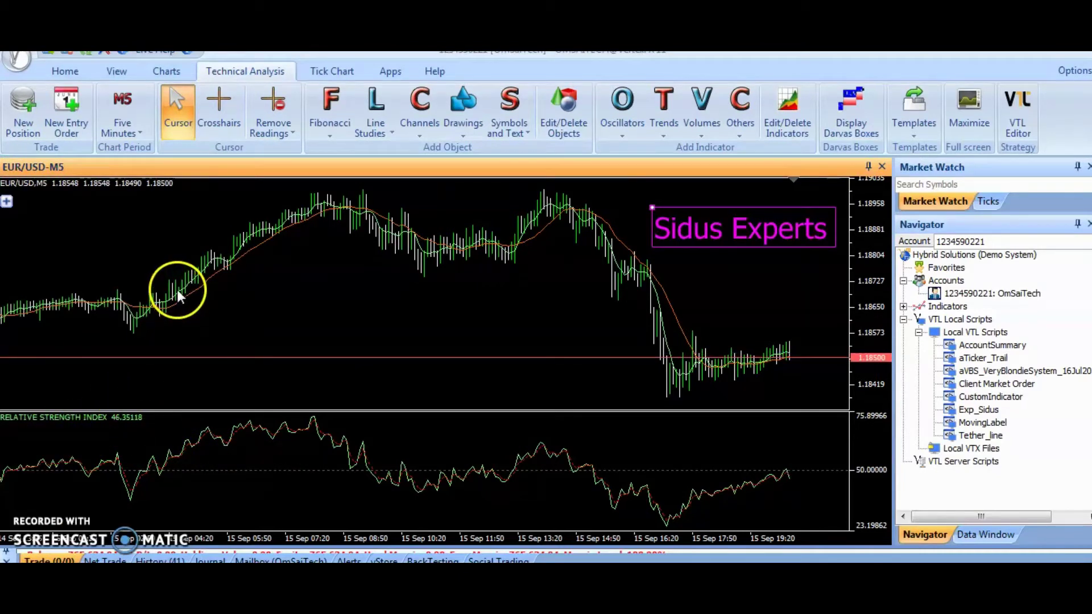
pyautogui.click(251, 338)
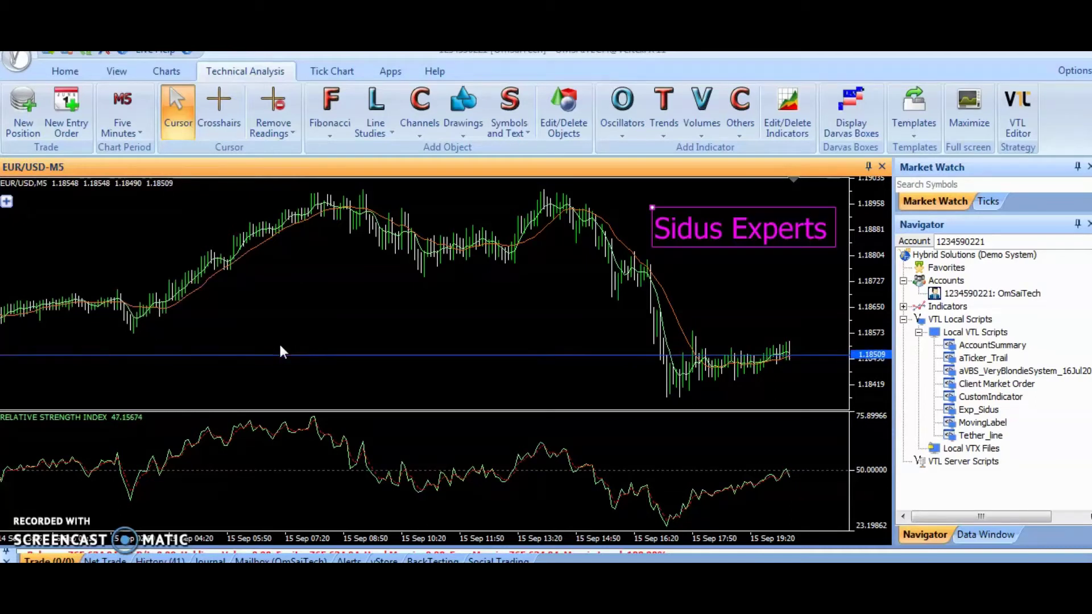
pyautogui.moveTo(190, 329); pyautogui.dragTo(168, 315)
pyautogui.click(195, 391)
pyautogui.click(190, 444)
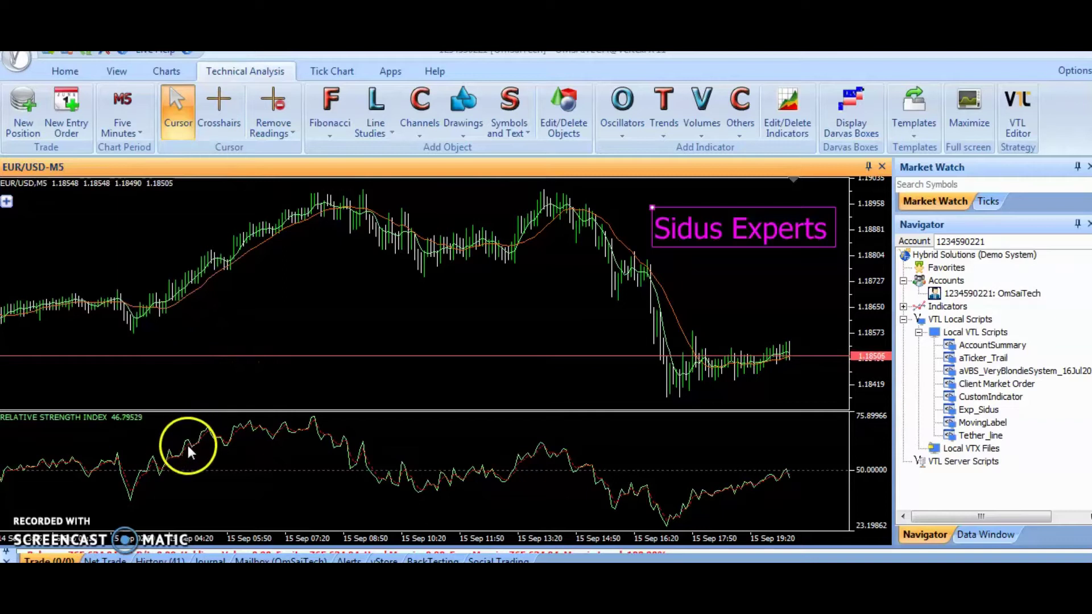
pyautogui.click(161, 321)
pyautogui.click(194, 374)
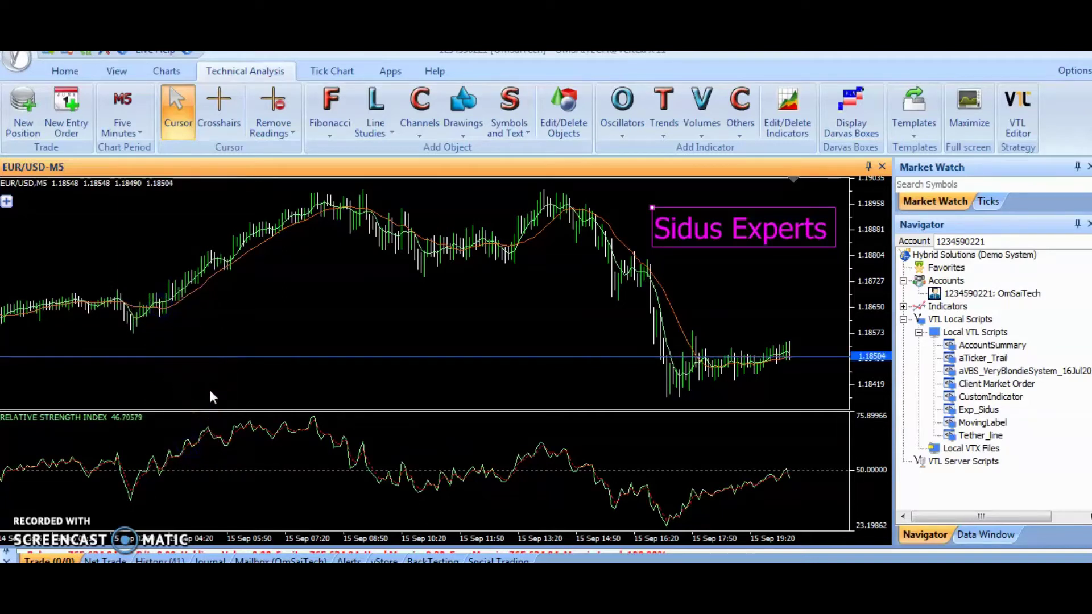
pyautogui.click(154, 321)
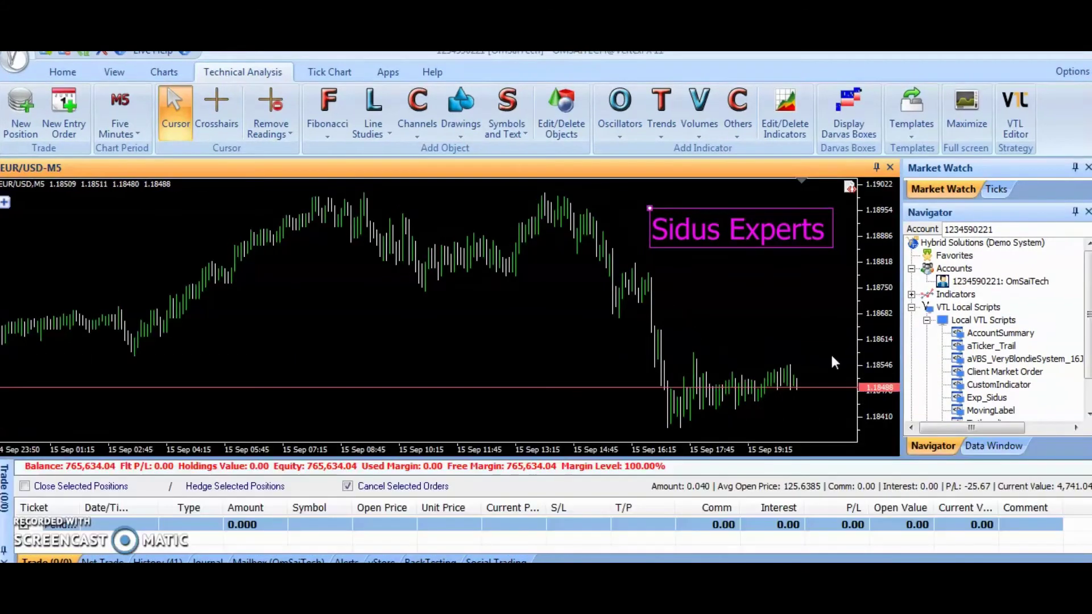
# Step: Check the Exp_Sidus inputs Lots = 0.1, TP = 30 and SL = 20, then return to the platform
pyautogui.click(831, 416)
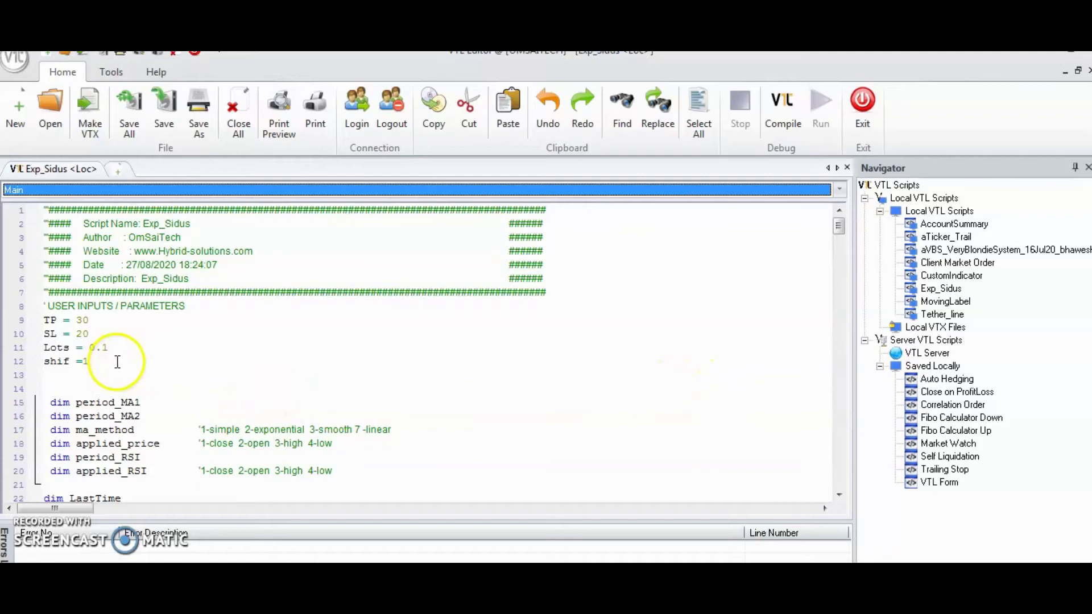
pyautogui.click(83, 347)
pyautogui.click(54, 320)
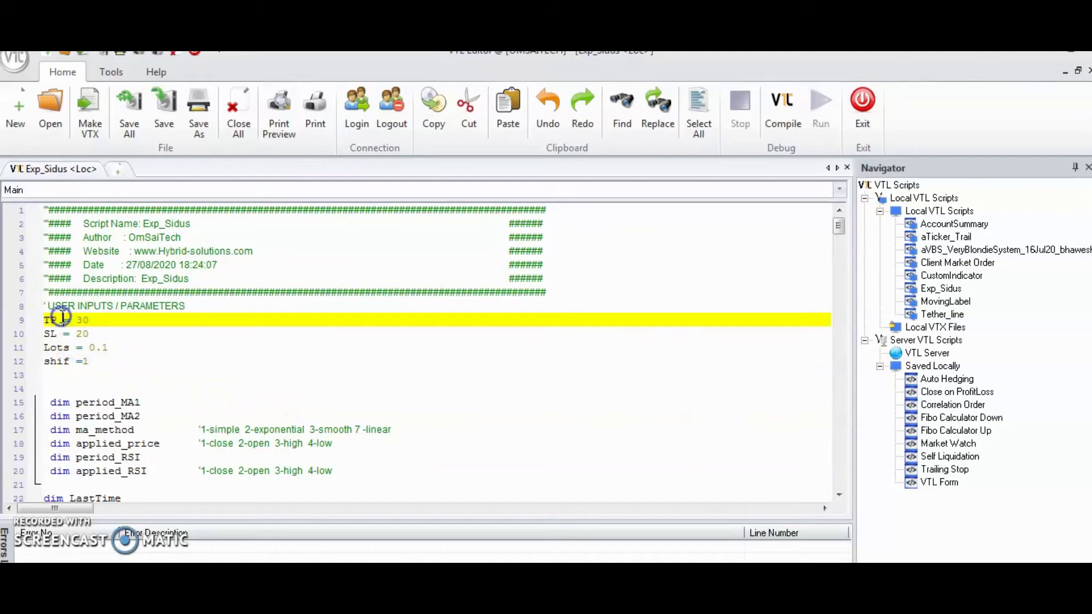
pyautogui.click(64, 334)
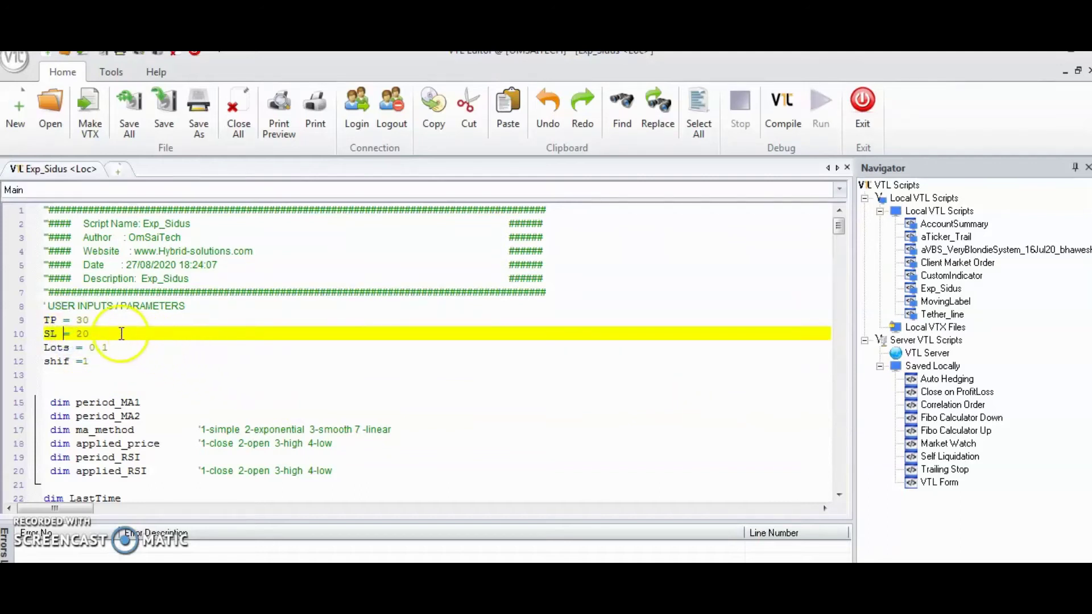
pyautogui.hotkey('alt', 'Tab')
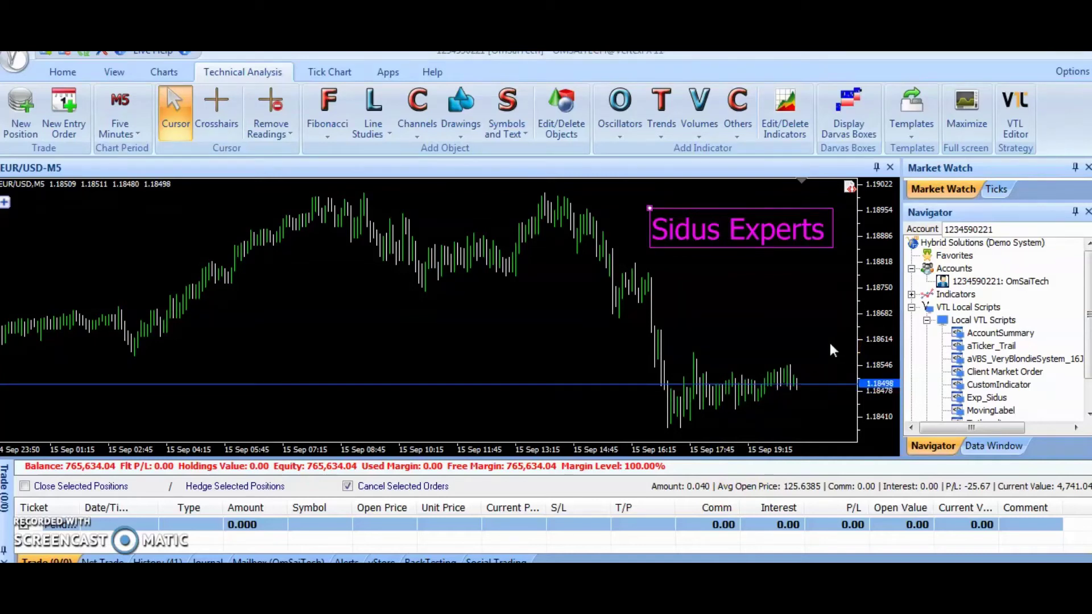
# Step: Position the Downloads folder window listing the EA or Indicator VTL file over the platform
pyautogui.moveTo(716, 398); pyautogui.dragTo(695, 424)
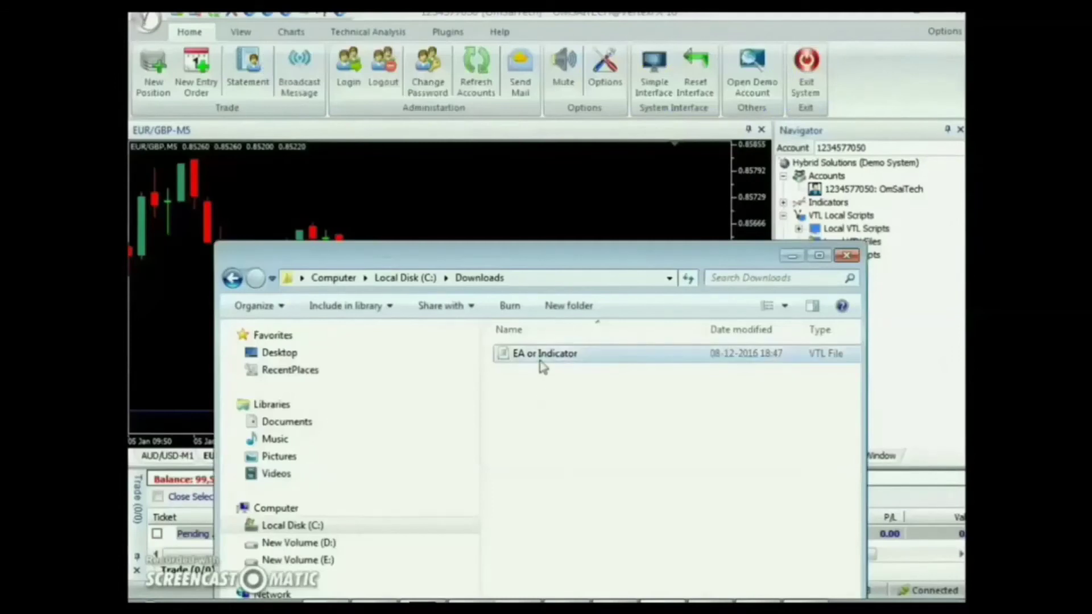
# Step: Copy the EA or Indicator file and go to the root of the C: drive
pyautogui.rightClick(541, 357)
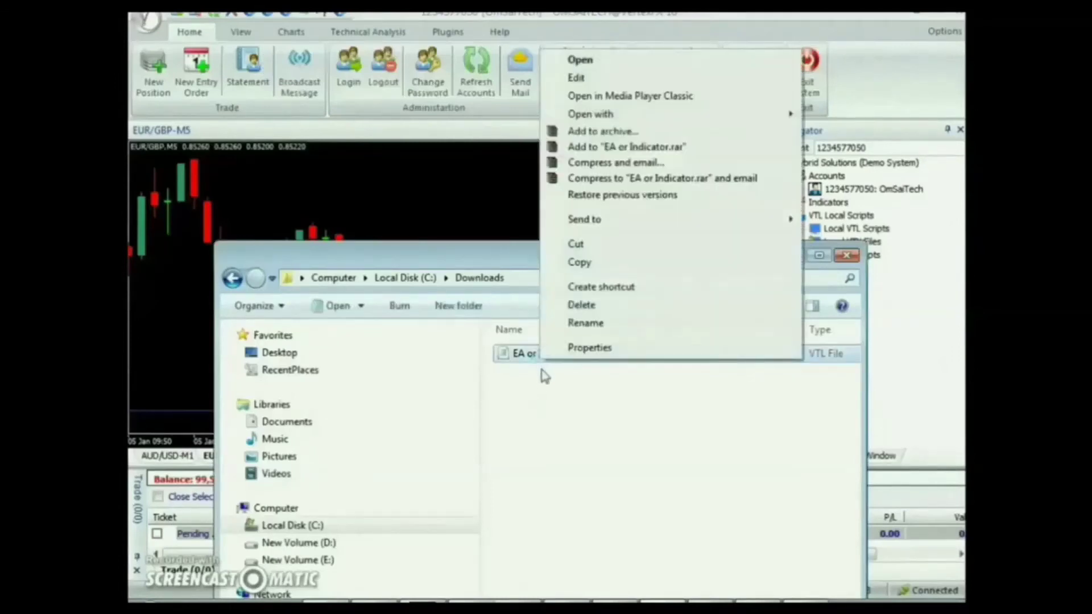
pyautogui.click(597, 266)
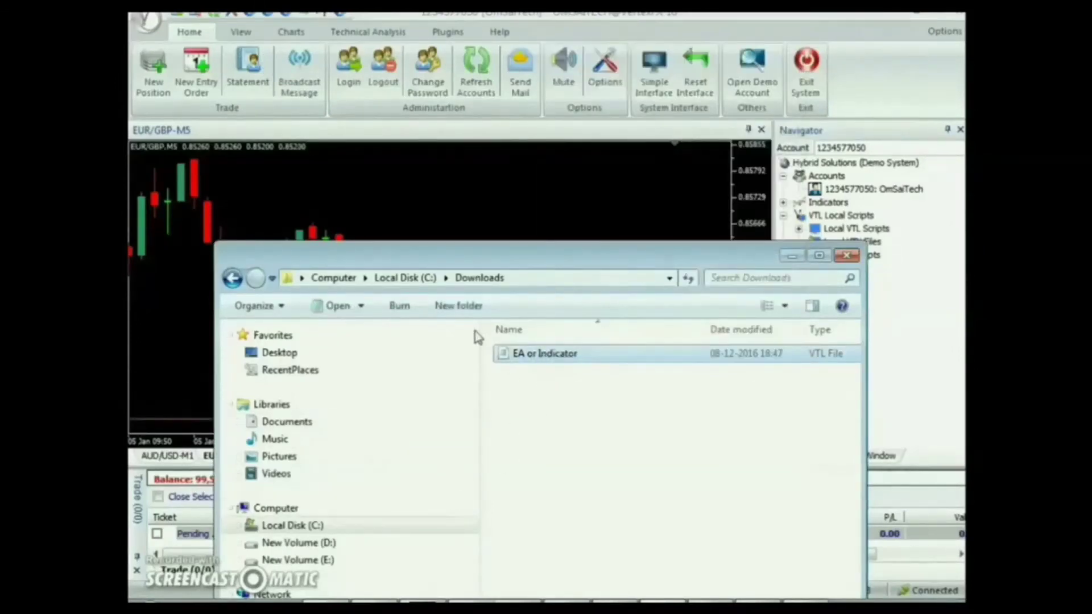
pyautogui.click(404, 280)
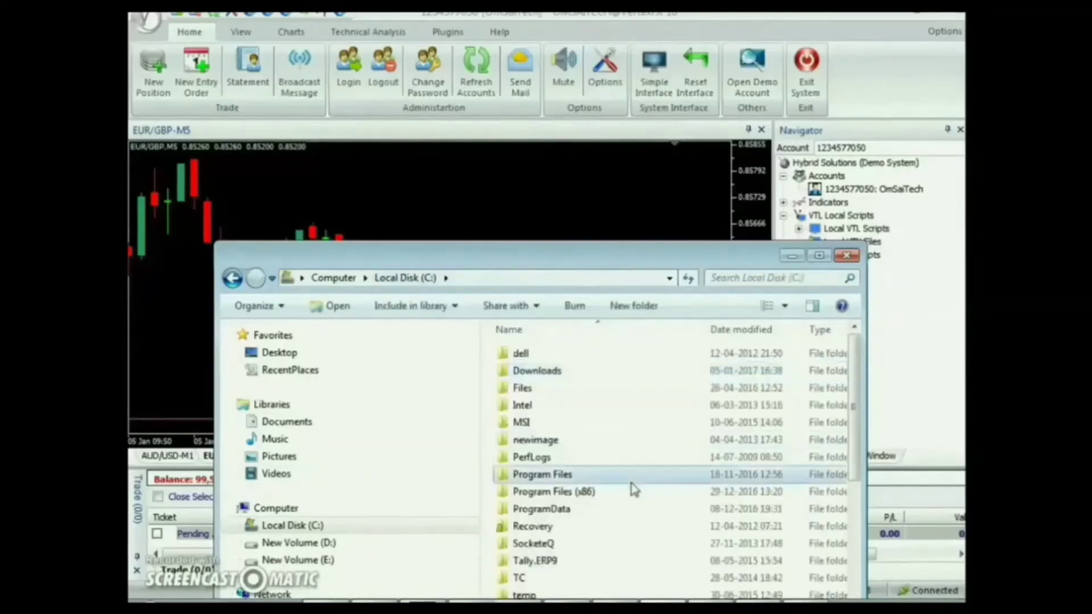
pyautogui.scroll(-4, 634, 488)
pyautogui.scroll(2, 631, 488)
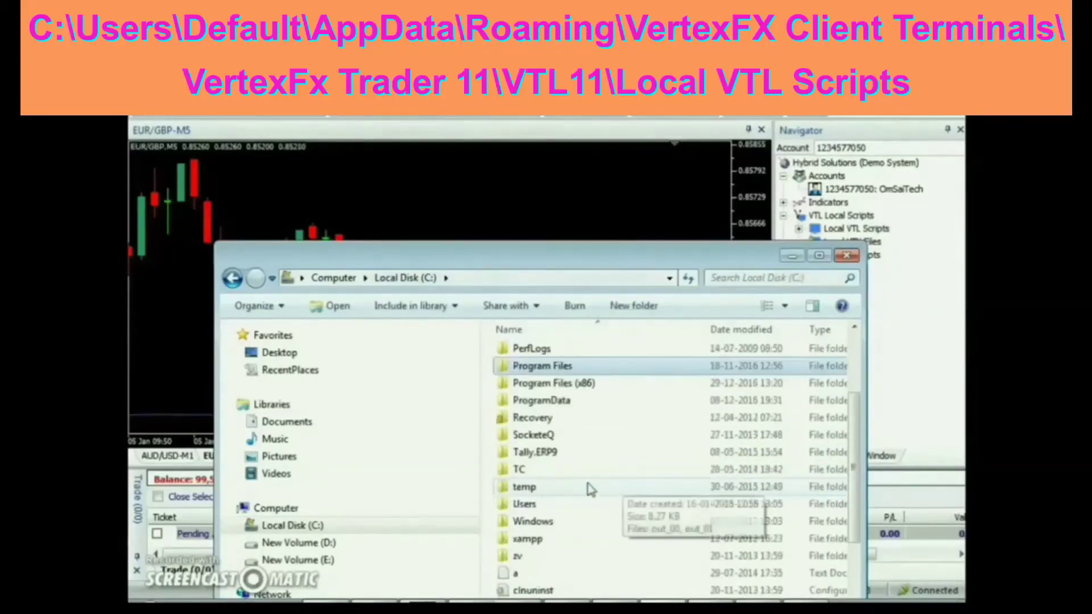
# Step: Paste the file into Users\Default\AppData\Roaming\VertexFX Client Terminals\VertexFX Trader 10\VTL10\Local VTL Scripts
pyautogui.doubleClick(538, 504)
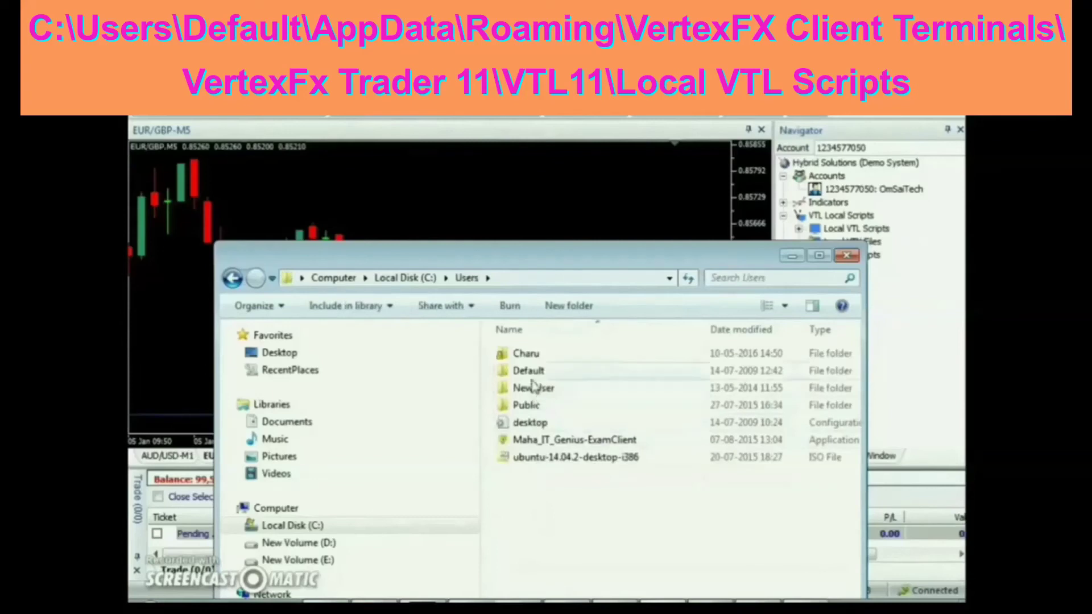
pyautogui.doubleClick(524, 370)
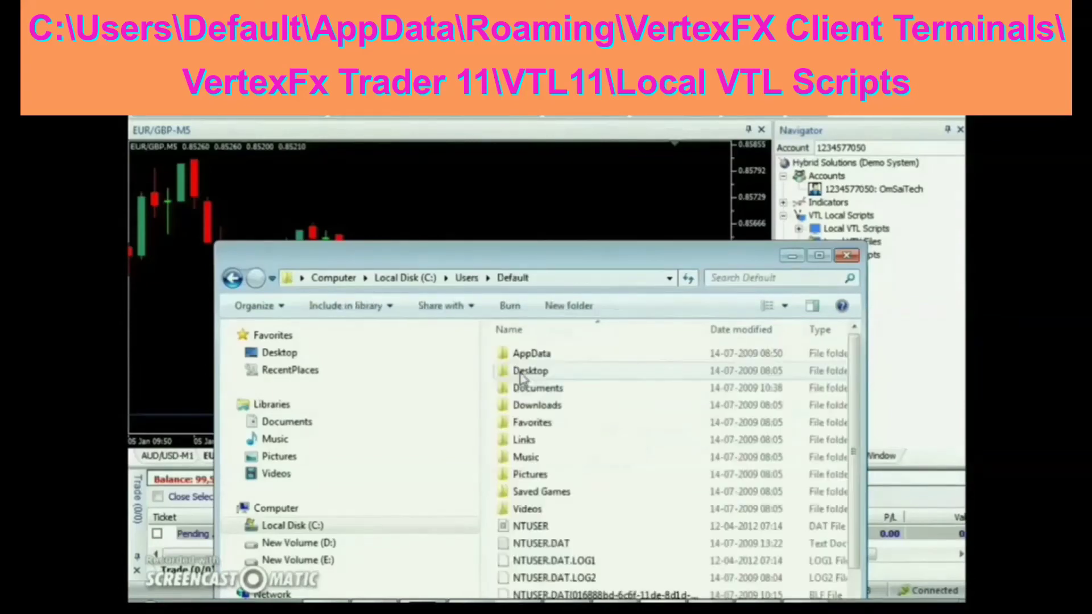
pyautogui.doubleClick(523, 359)
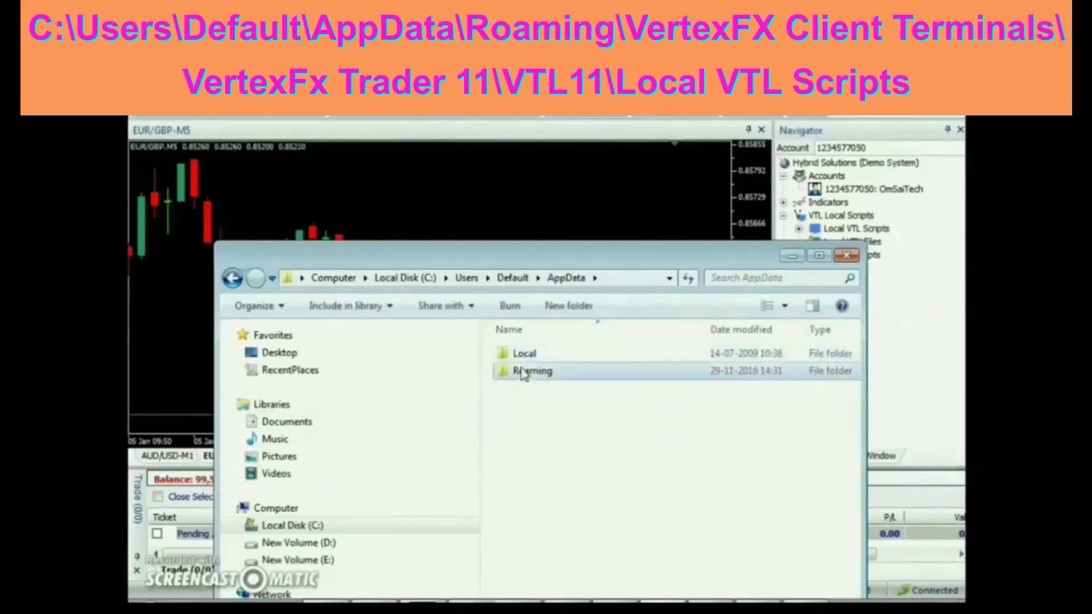
pyautogui.doubleClick(521, 371)
pyautogui.doubleClick(526, 406)
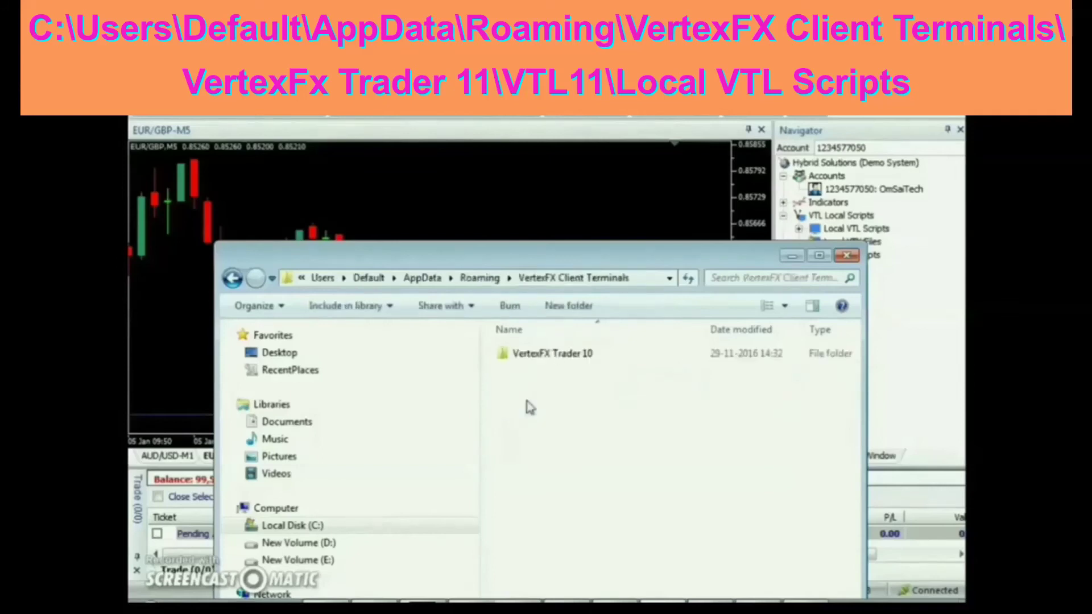
pyautogui.doubleClick(526, 356)
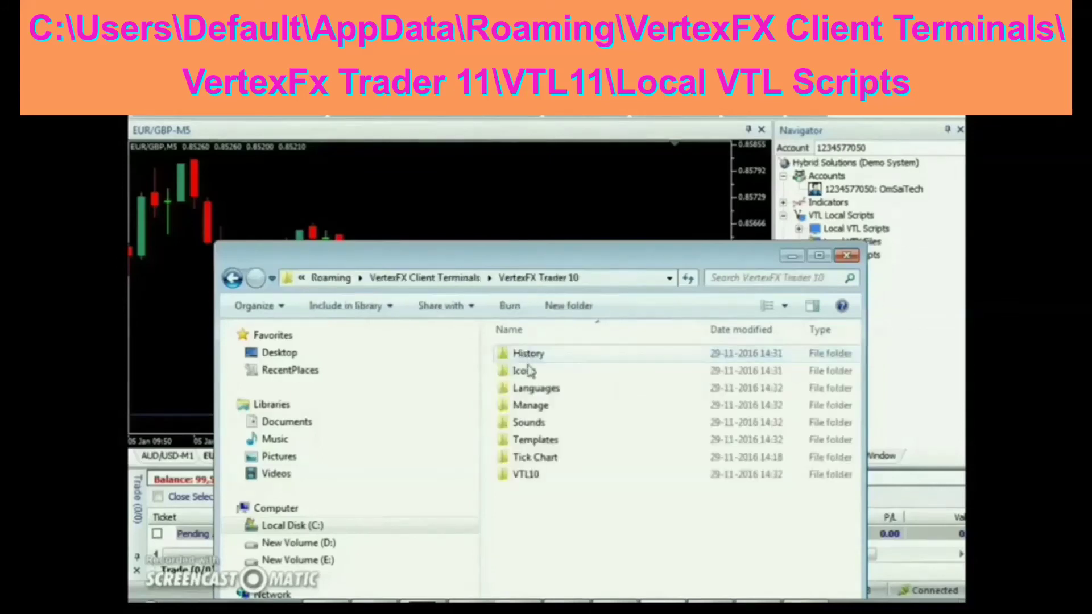
pyautogui.doubleClick(530, 476)
pyautogui.doubleClick(538, 407)
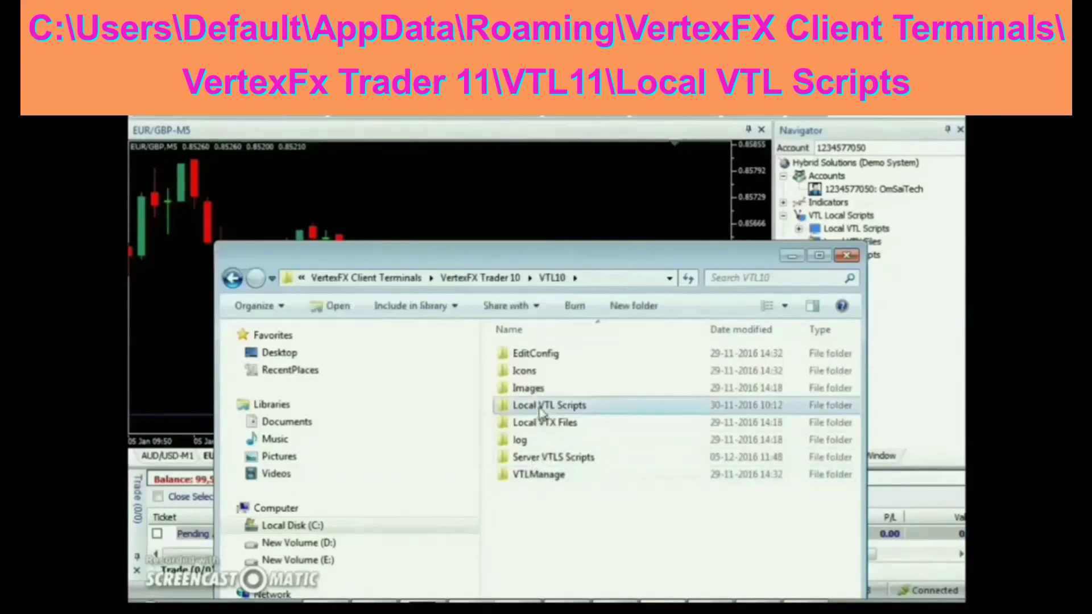
pyautogui.rightClick(550, 480)
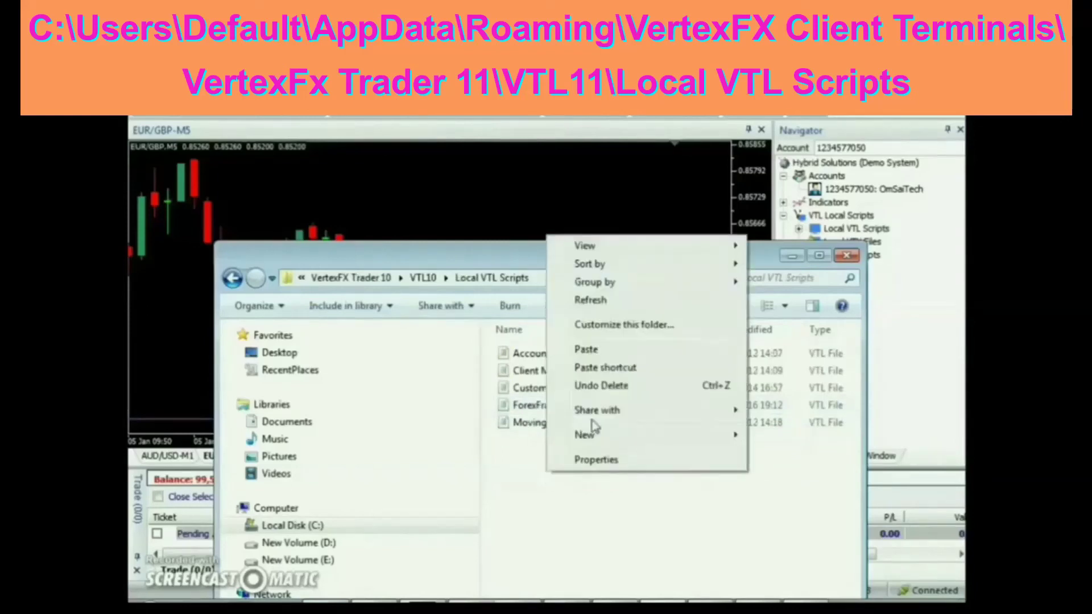
pyautogui.click(600, 351)
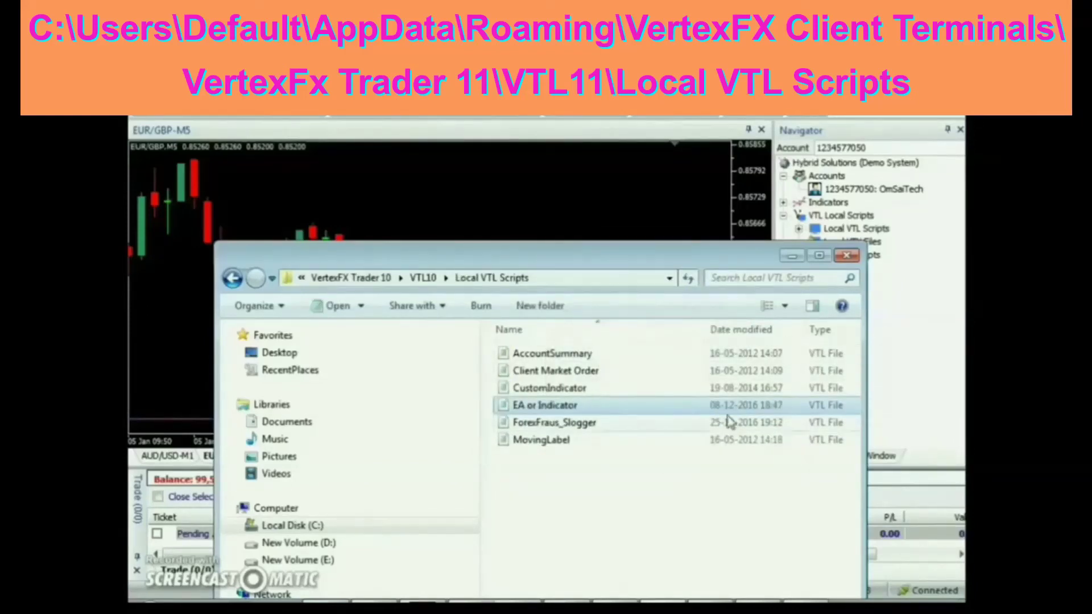
# Step: Close Explorer, refresh Local VTL Scripts, and attach the EA or Indicator script to the chart
pyautogui.click(847, 256)
pyautogui.rightClick(832, 235)
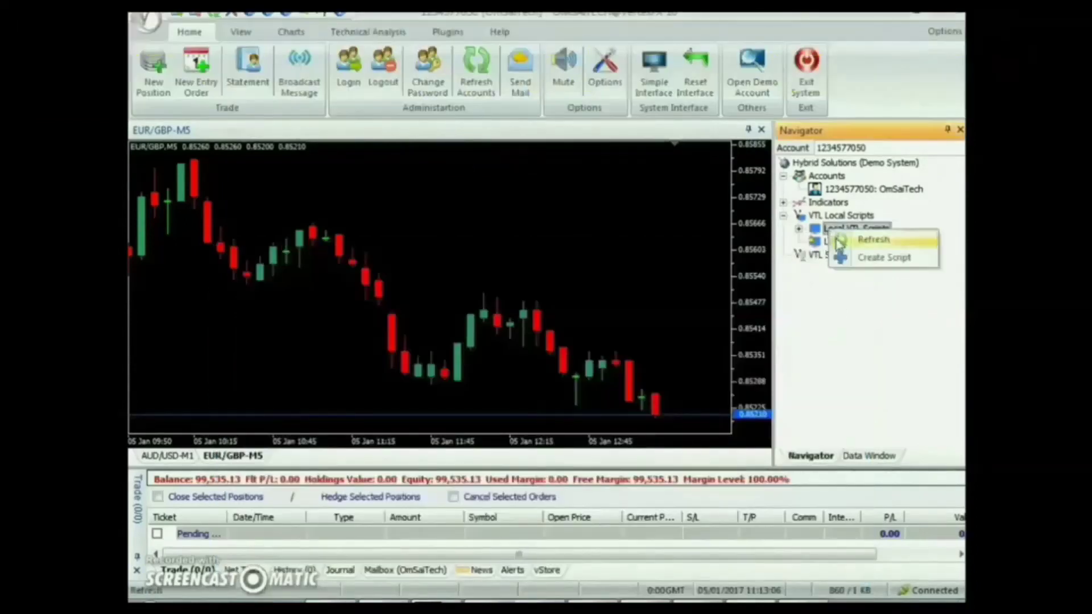
pyautogui.click(840, 239)
pyautogui.click(860, 326)
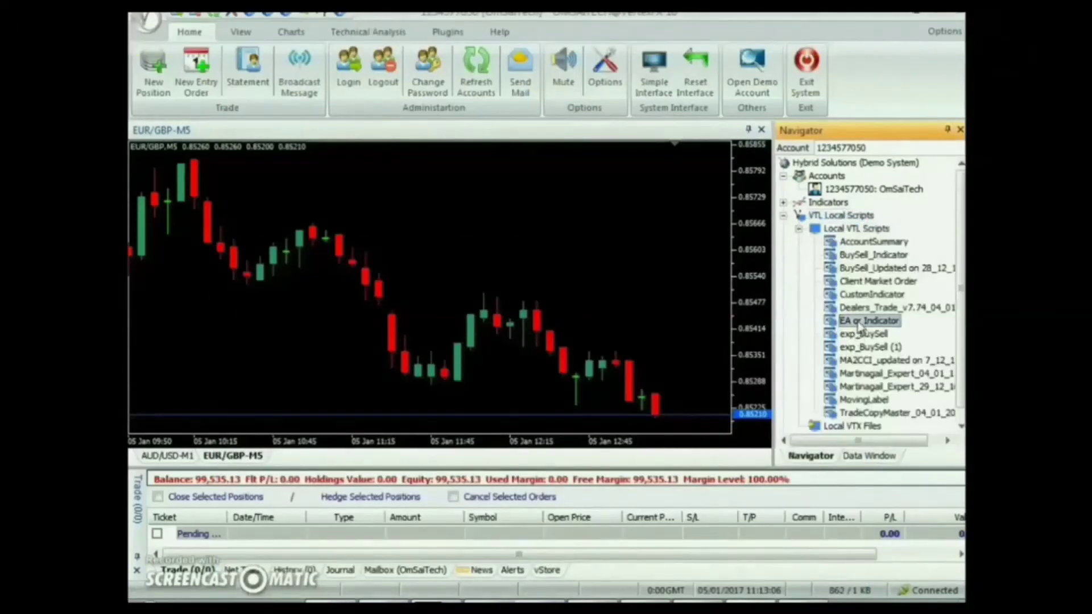
pyautogui.rightClick(860, 327)
pyautogui.click(862, 349)
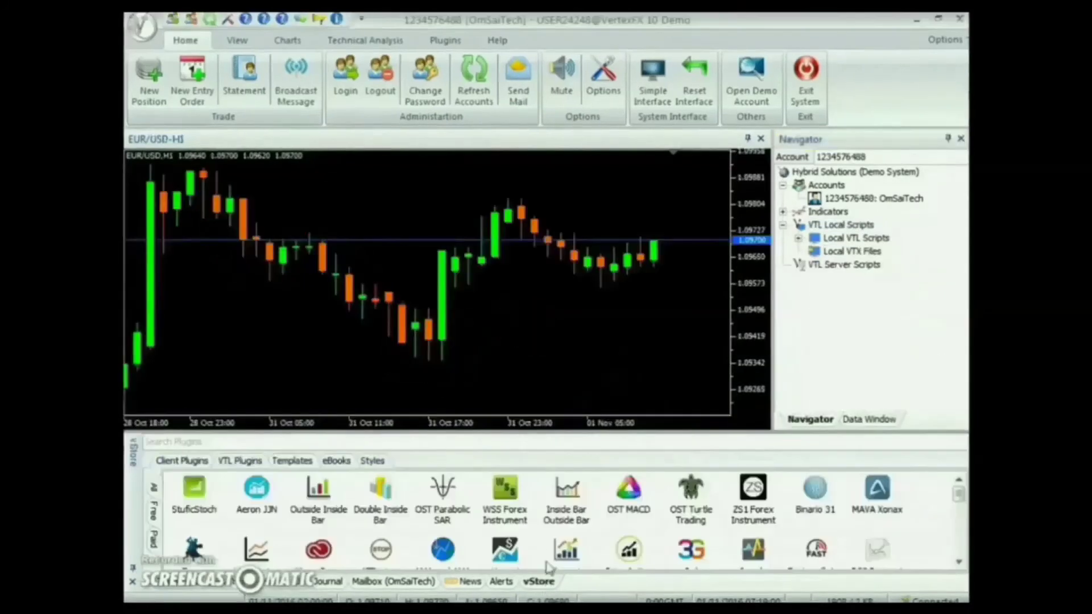
# Step: Select the Inside Bar Outside Bar plugin, then OST Parabolic SAR in the vStore list
pyautogui.click(553, 526)
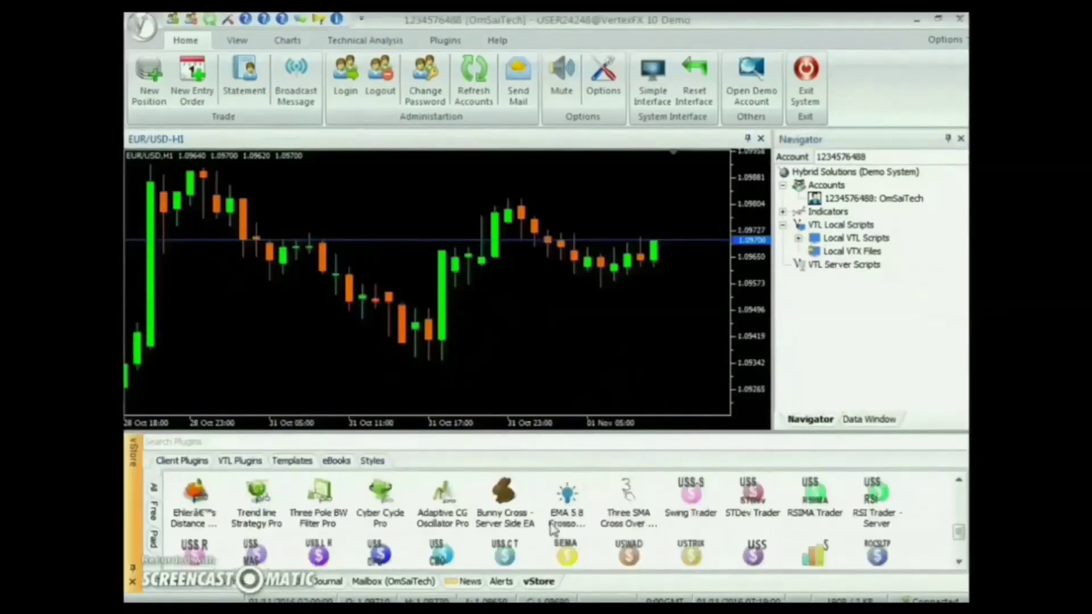
pyautogui.click(434, 500)
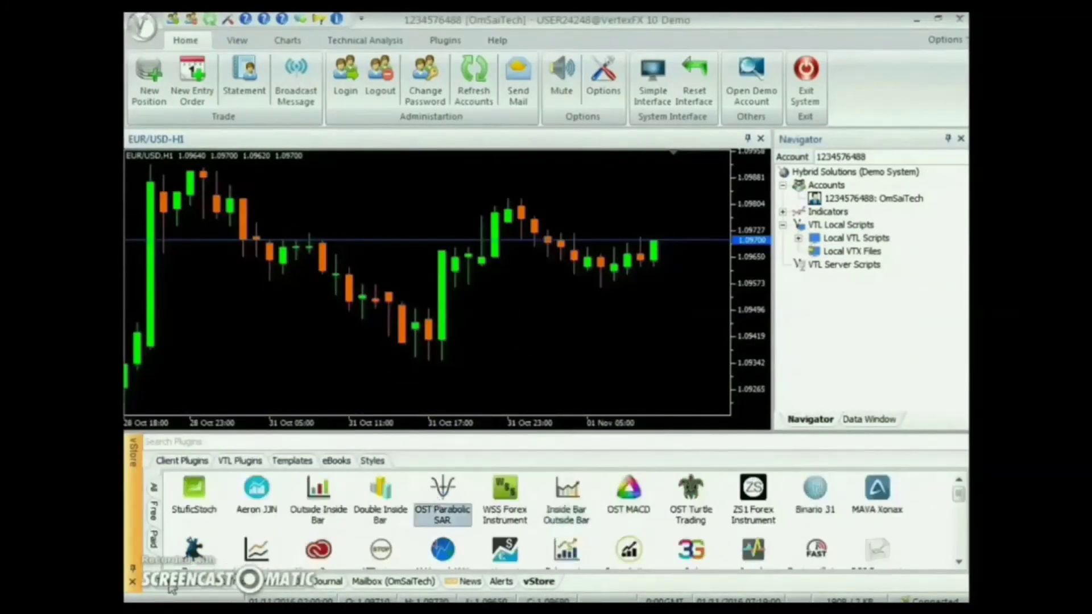